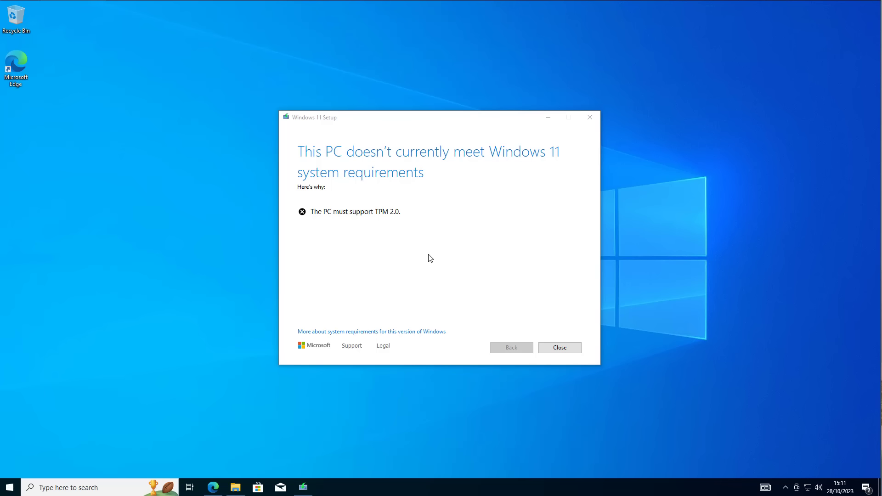
- Close the failed Windows 11 setup check and scroll to the disk image (ISO) section
left_click(560, 352)
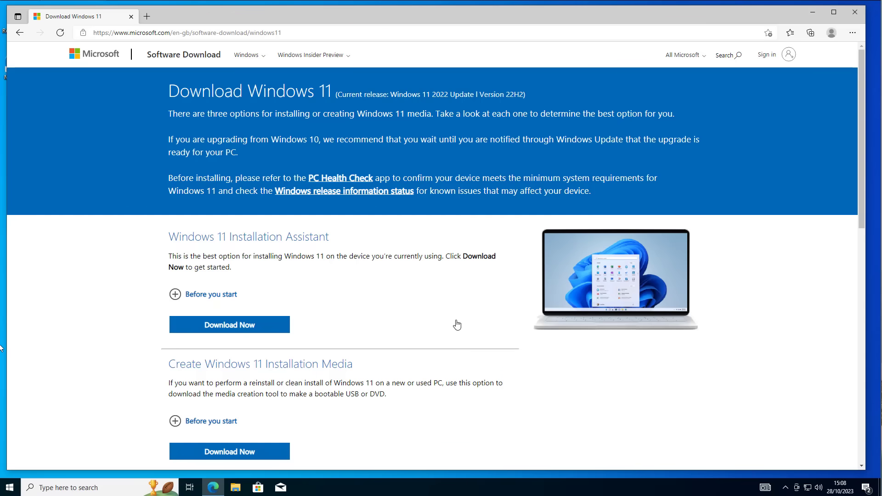
scroll(448, 332, "down", 4)
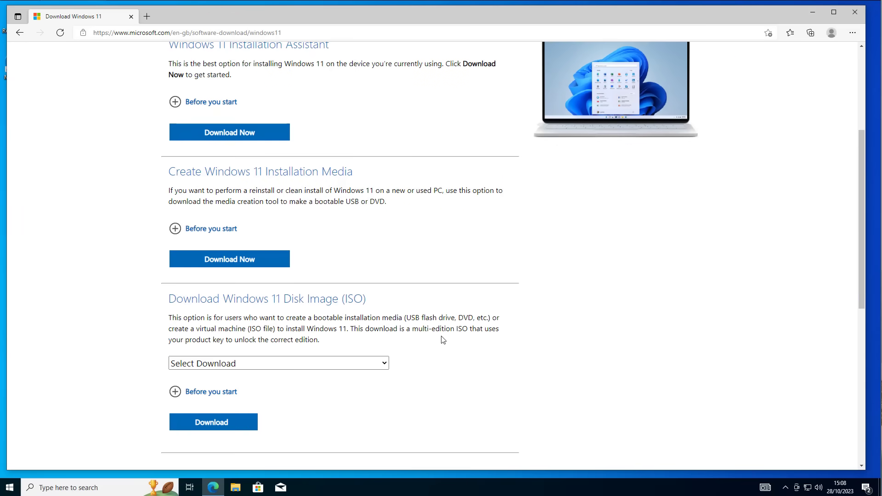
scroll(345, 322, "down", 1)
left_click(352, 299)
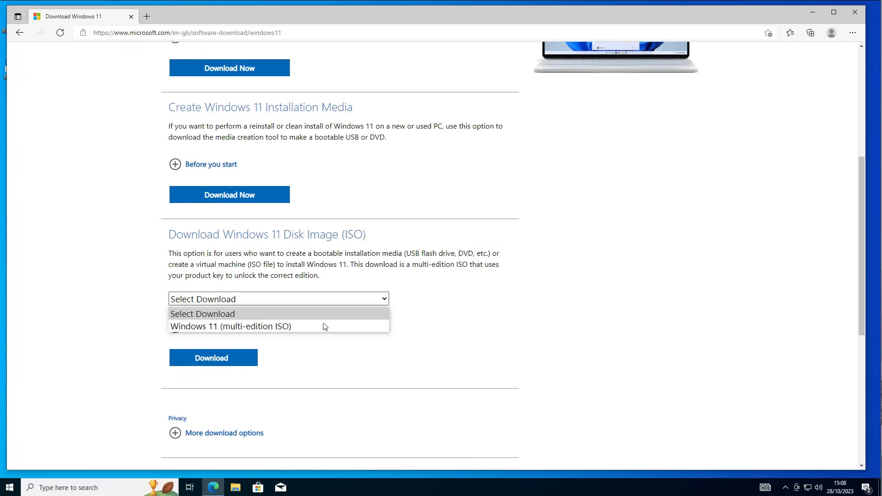
left_click(308, 335)
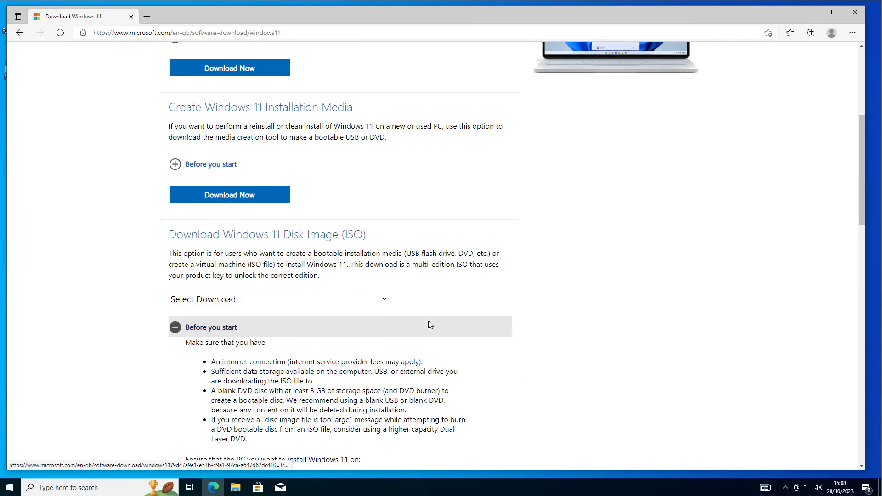
scroll(423, 329, "down", 9)
scroll(413, 333, "down", 6)
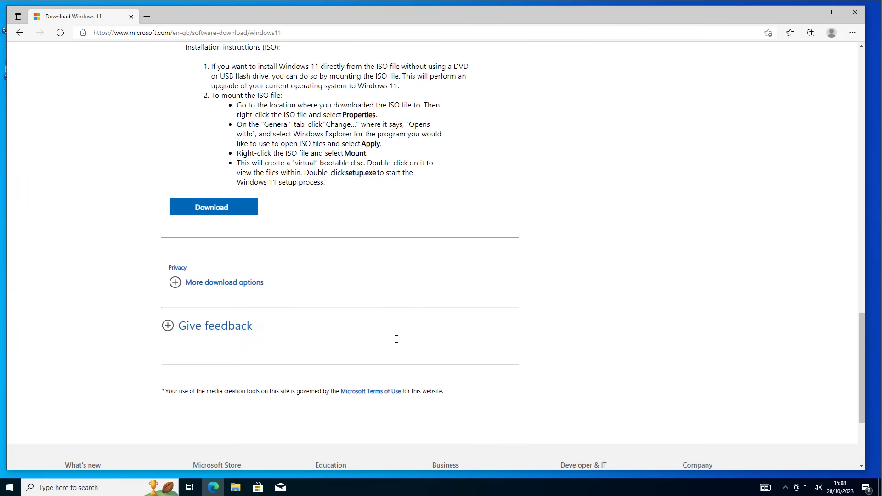
- Select Windows 11 (multi-edition ISO) as the disk image edition
left_click(214, 209)
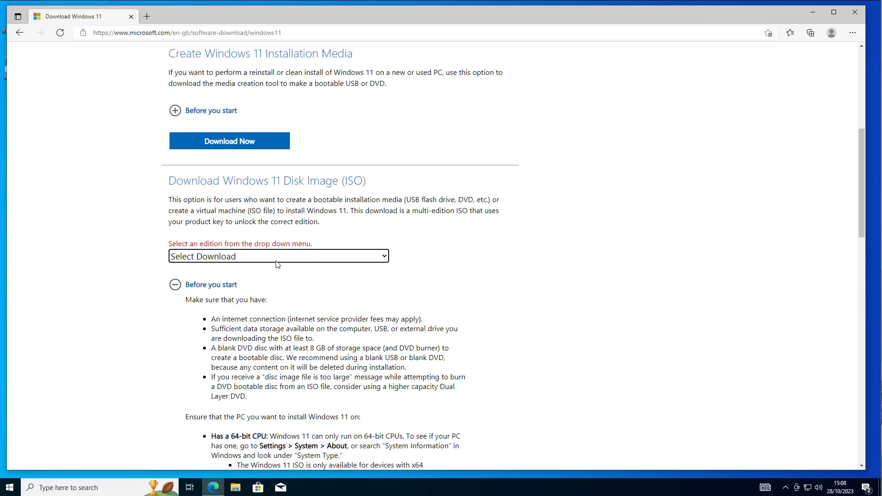
left_click(298, 257)
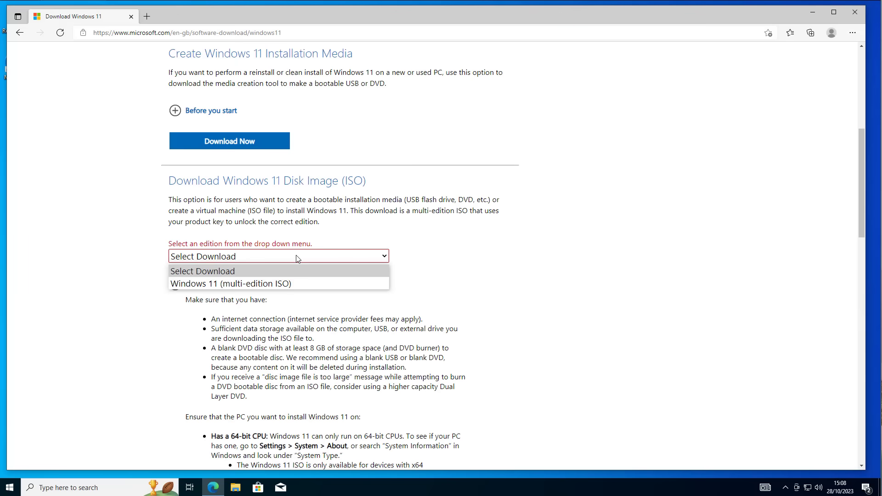
left_click(273, 284)
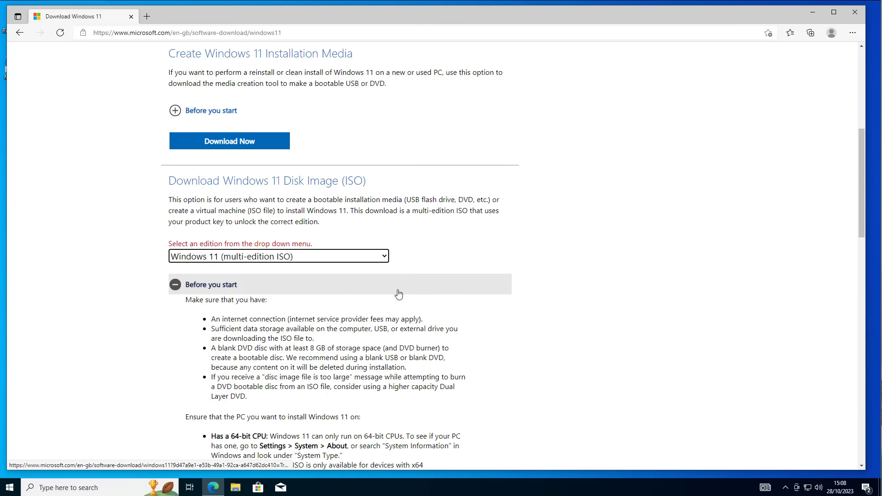
scroll(395, 295, "down", 5)
scroll(395, 295, "down", 9)
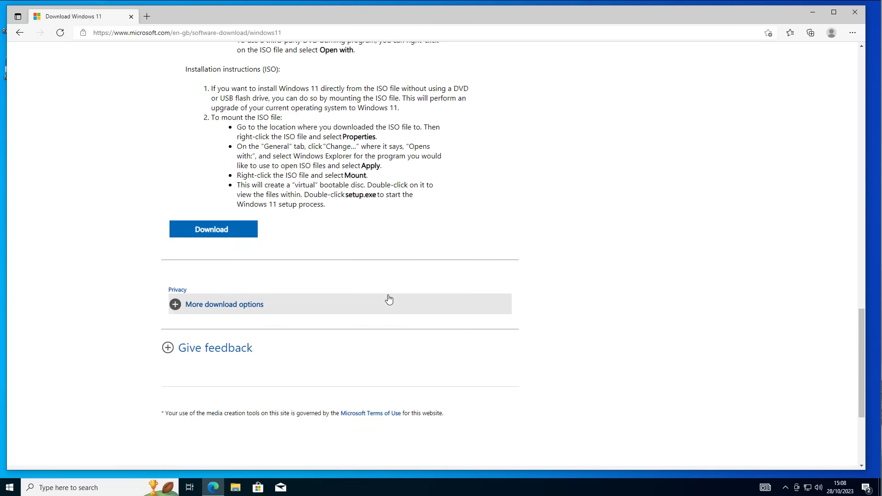
- Request the ISO in English International and start the 64-bit download
left_click(229, 238)
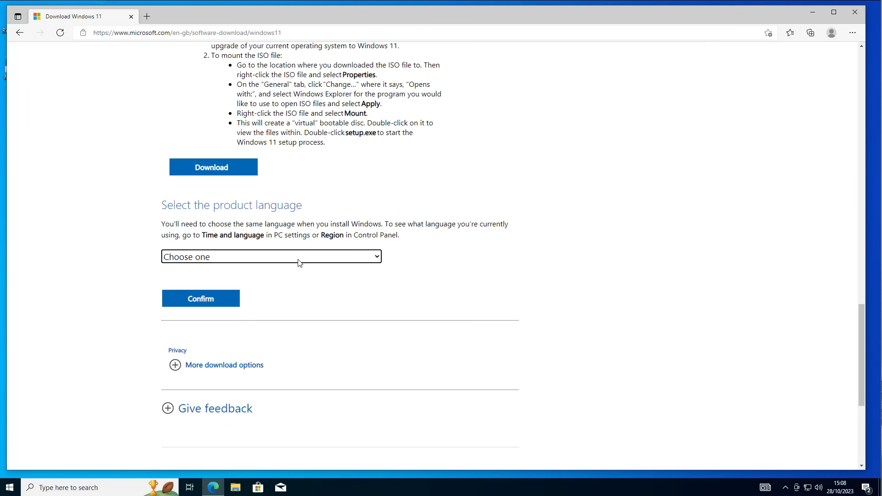
left_click(301, 257)
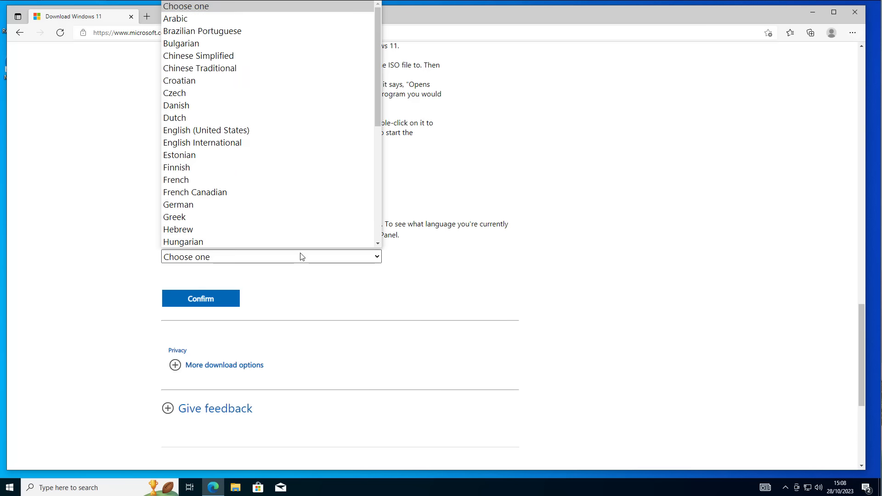
left_click(255, 138)
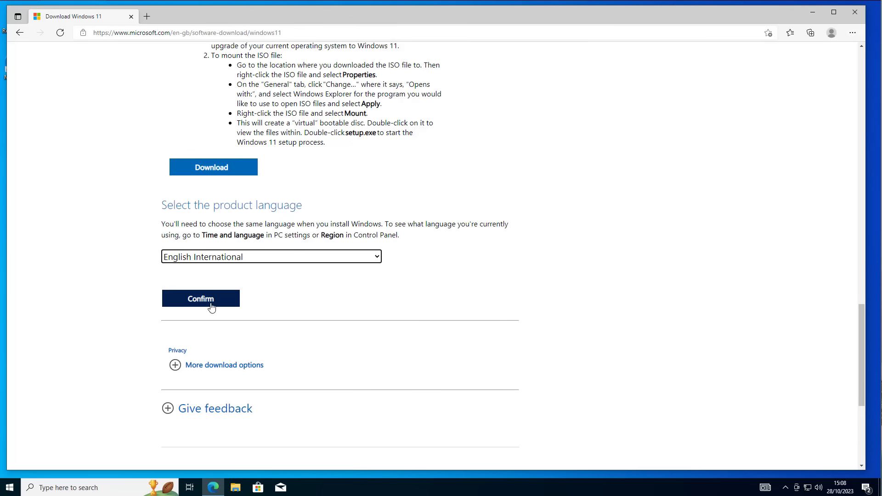
left_click(211, 307)
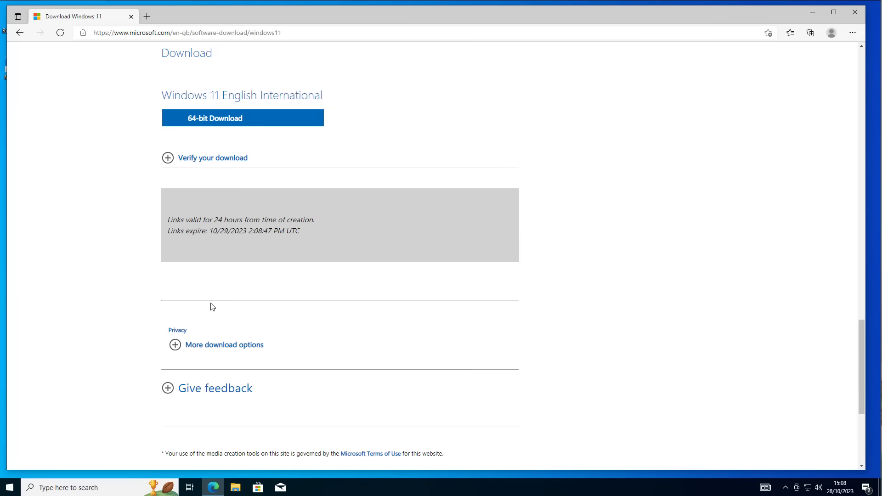
left_click(242, 119)
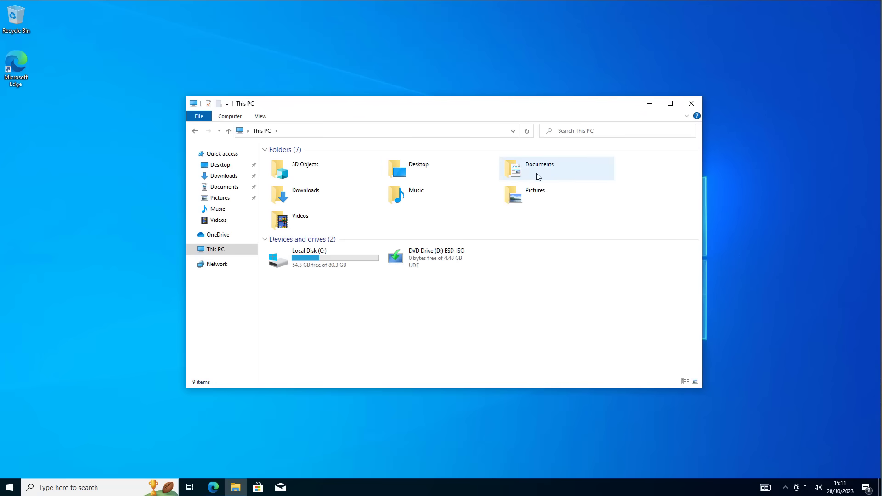
- Mount the downloaded Win11 ISO from Downloads, allowing it past the security warning
double_click(327, 189)
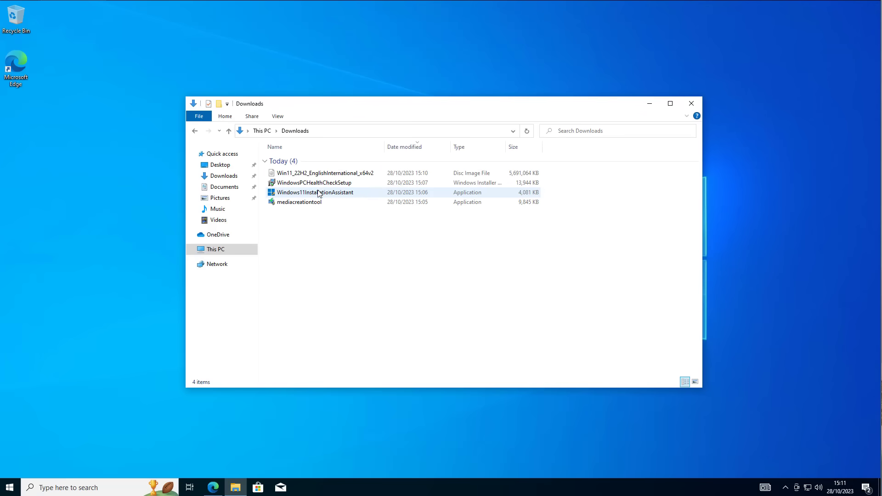
left_click(337, 173)
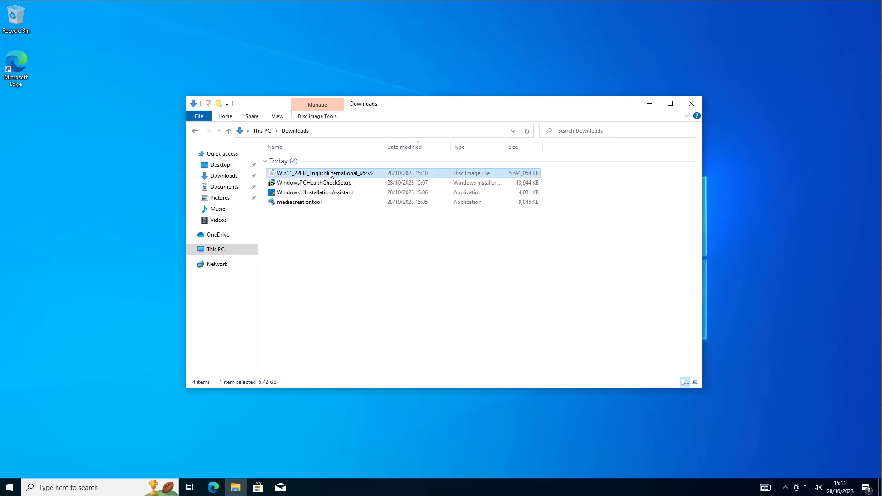
right_click(329, 173)
left_click(357, 179)
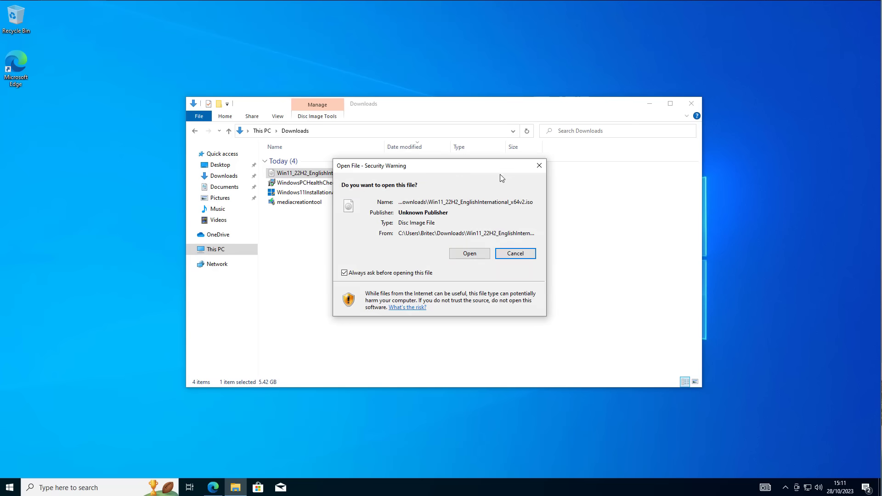
left_click(470, 254)
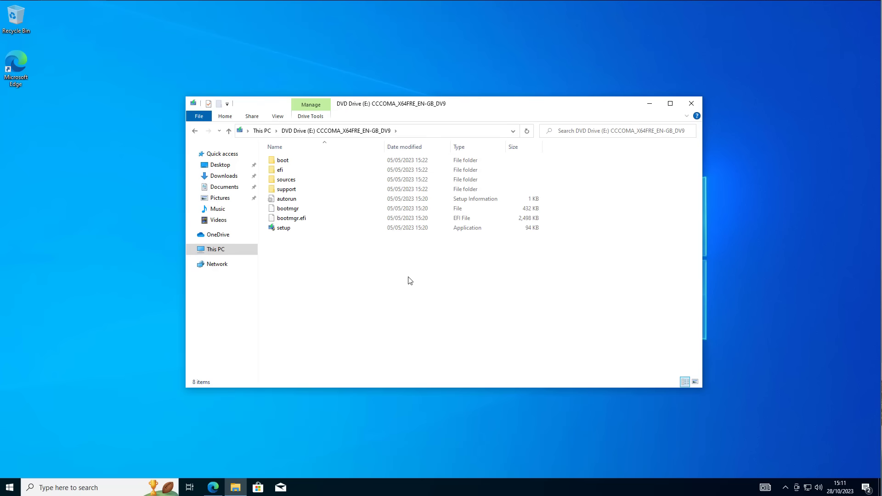
- Open a second File Explorer window from the taskbar jump list
right_click(235, 487)
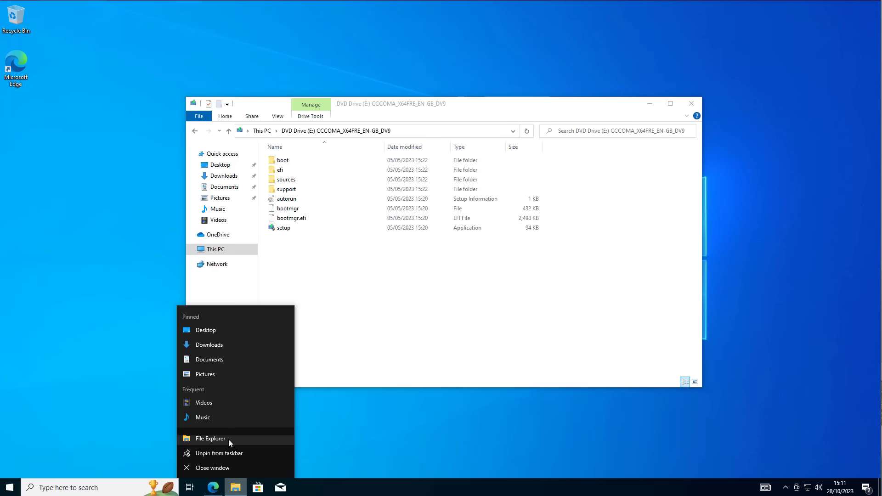
left_click(228, 439)
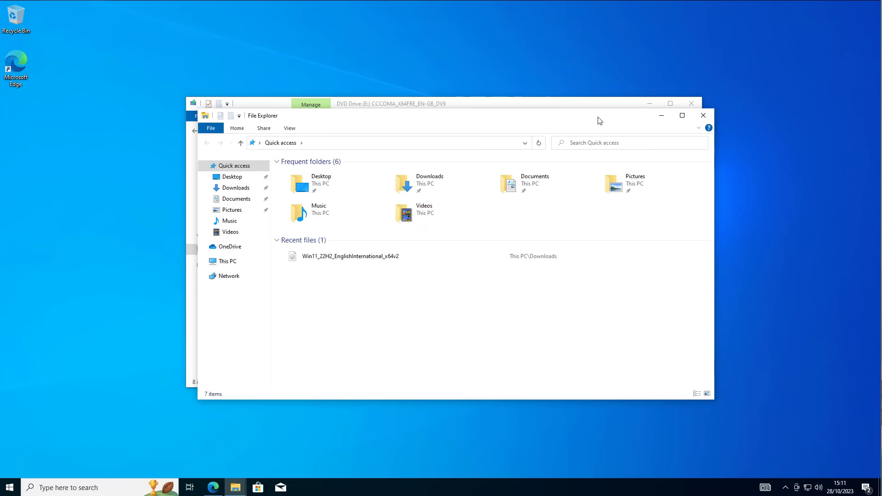
left_click_drag(601, 119, 587, 107)
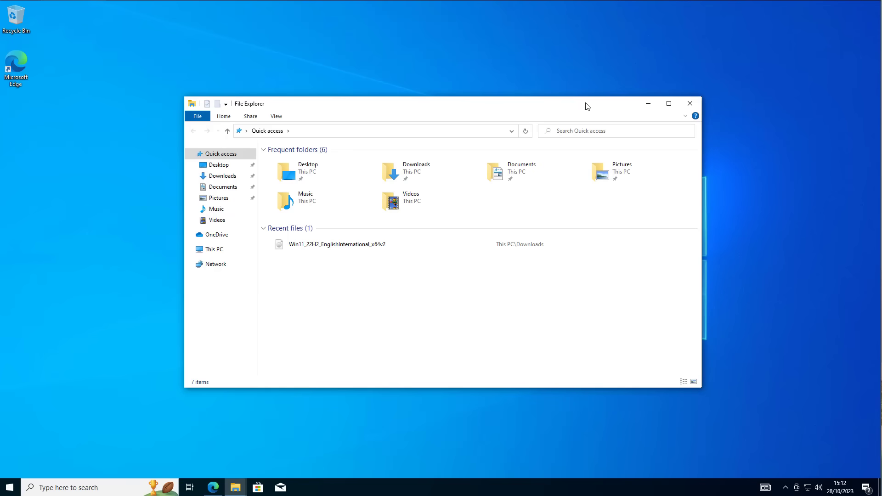
- Create a new folder named Windows11 on Local Disk (C:)
left_click(212, 250)
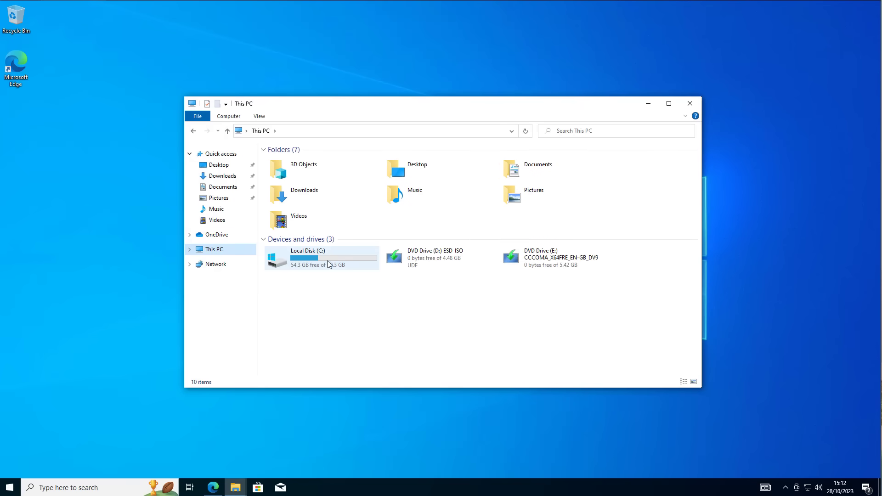
double_click(326, 260)
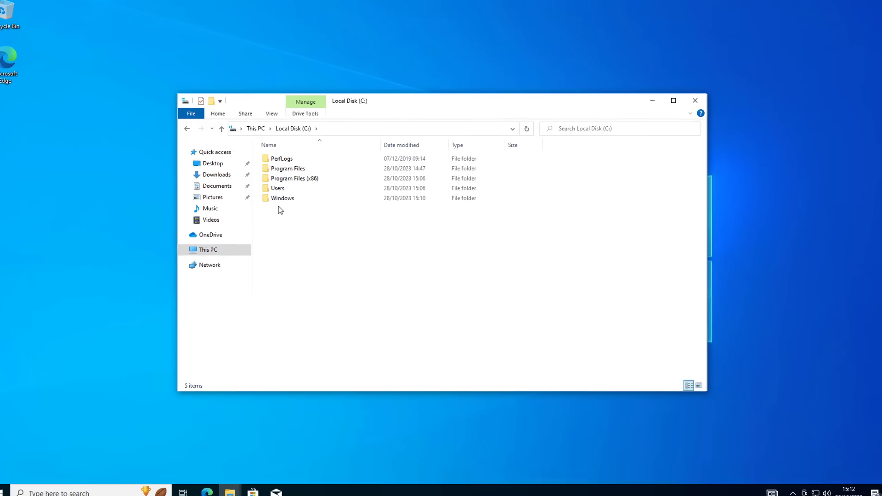
right_click(285, 216)
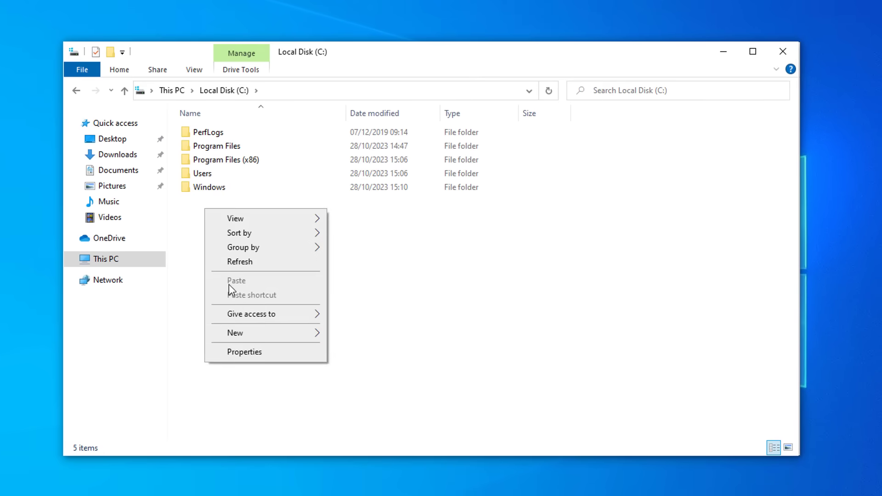
mouse_move(258, 332)
left_click(357, 334)
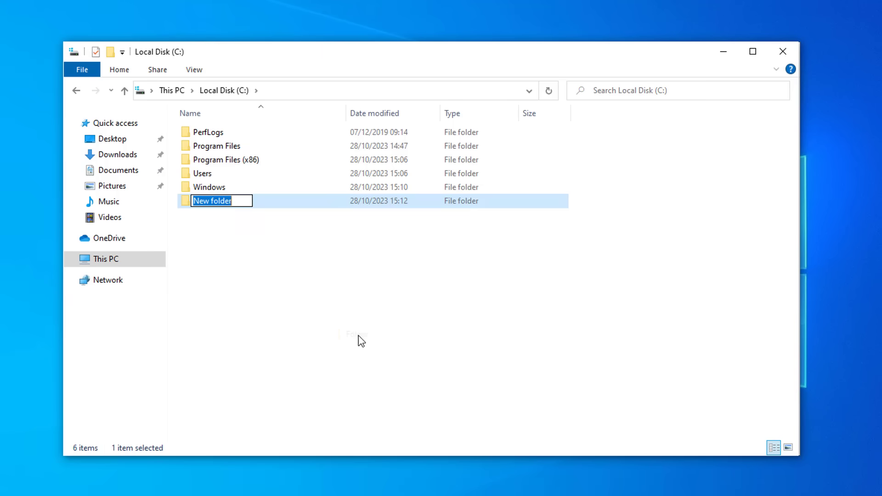
type("Wi")
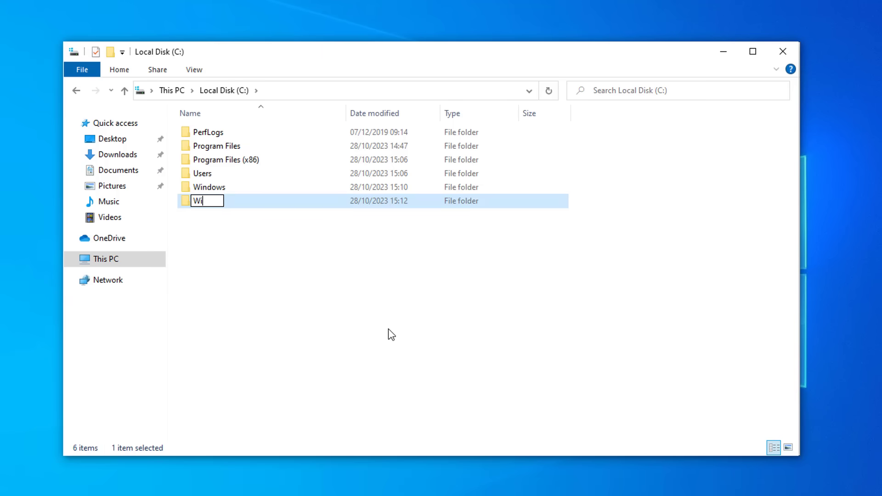
type("ndows11")
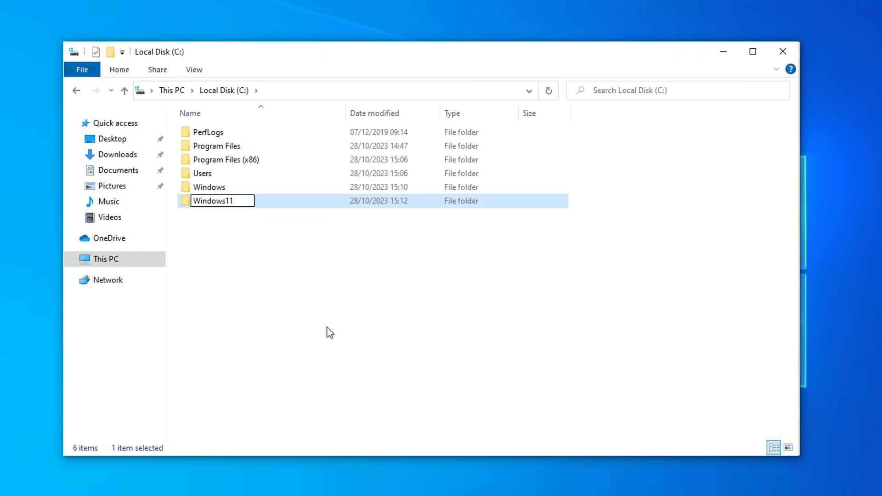
left_click(244, 301)
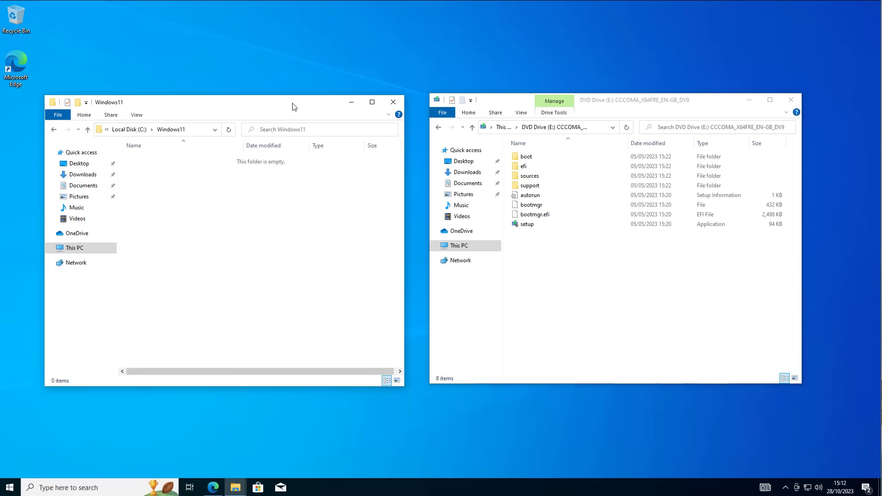
- Arrange the windows side by side and copy all eight DVD drive items into C:\Windows11
left_click_drag(294, 105, 286, 102)
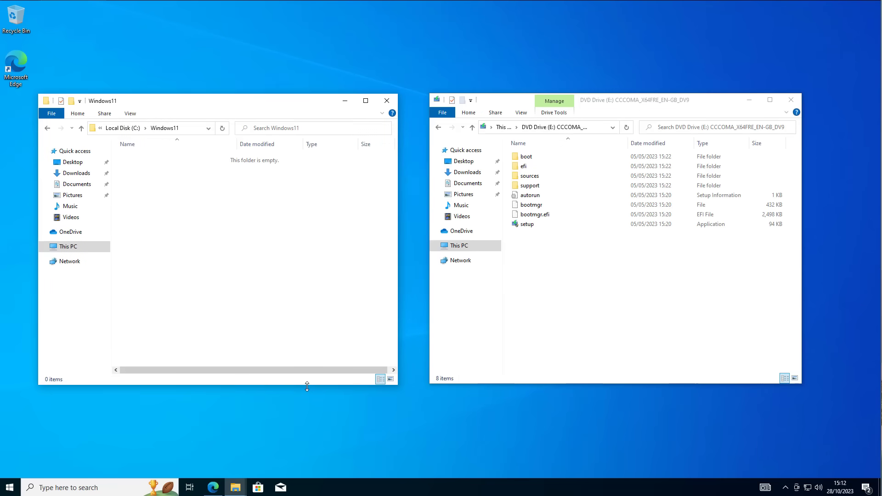
left_click_drag(307, 387, 308, 384)
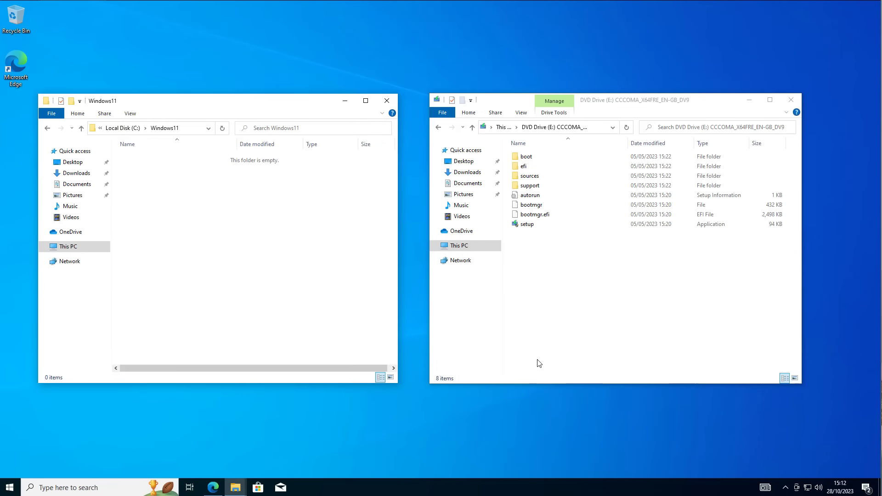
left_click(563, 275)
left_click_drag(584, 256, 517, 149)
left_click_drag(529, 179, 252, 205)
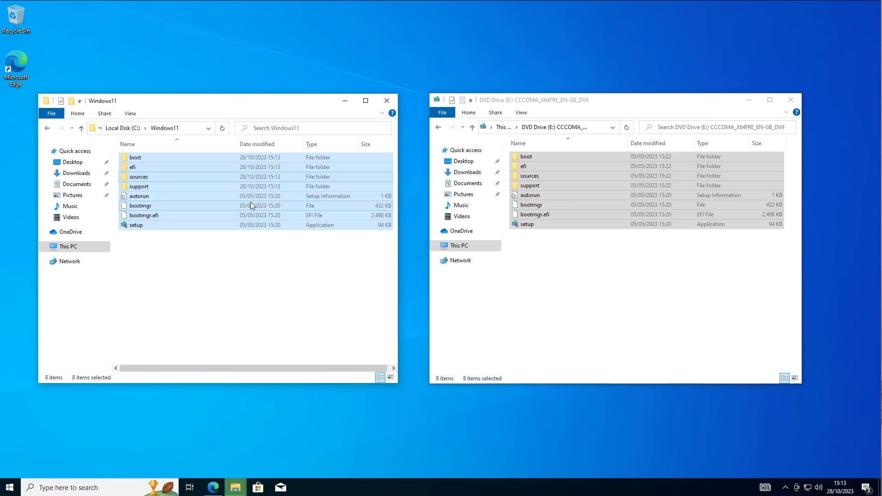
- Close both windows, then reopen C:\Windows11 in Explorer to verify the copy and close it
left_click(790, 99)
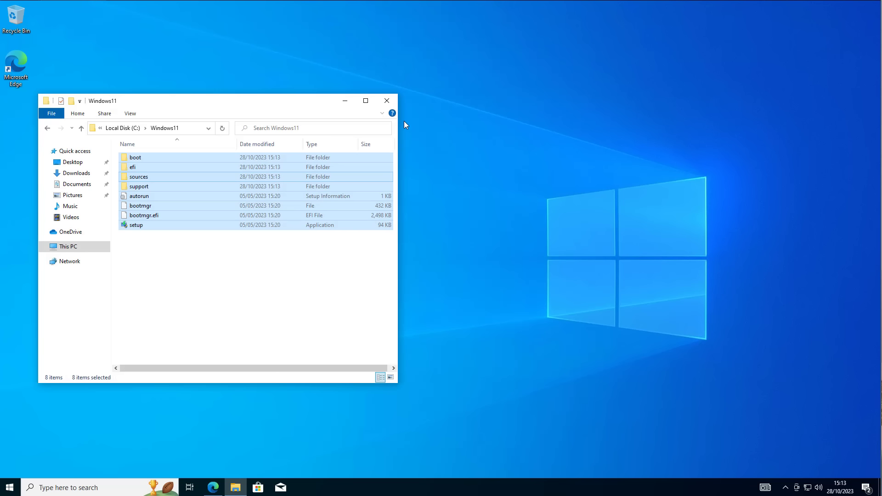
left_click(386, 102)
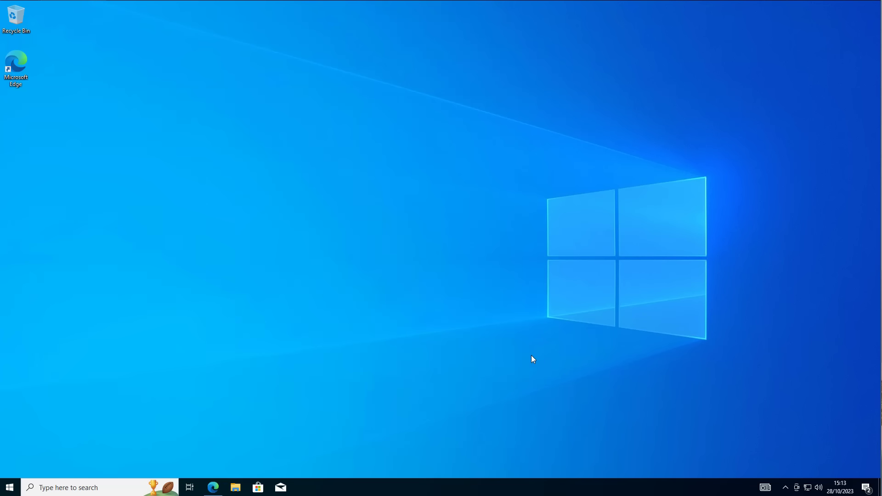
left_click(235, 487)
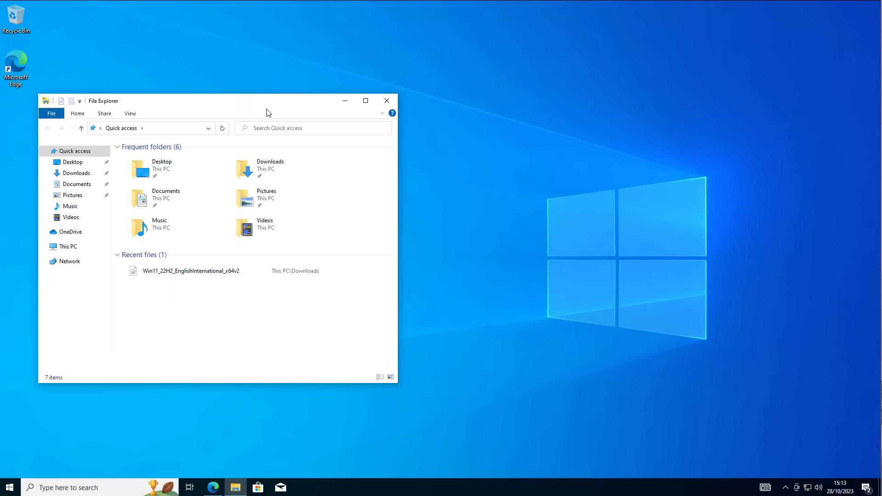
left_click_drag(268, 113, 475, 113)
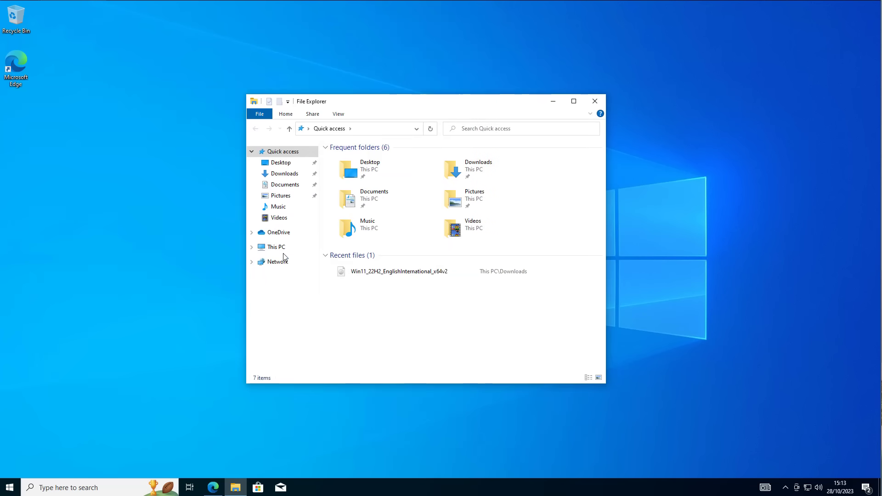
left_click(281, 248)
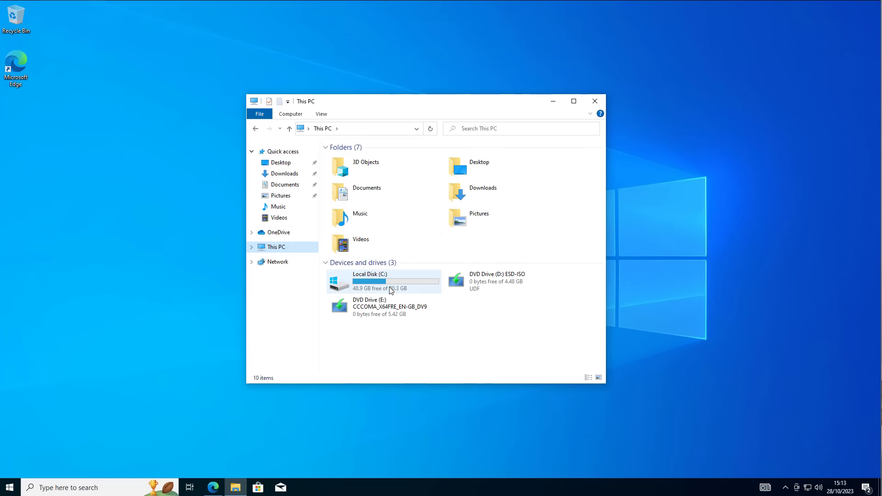
double_click(390, 289)
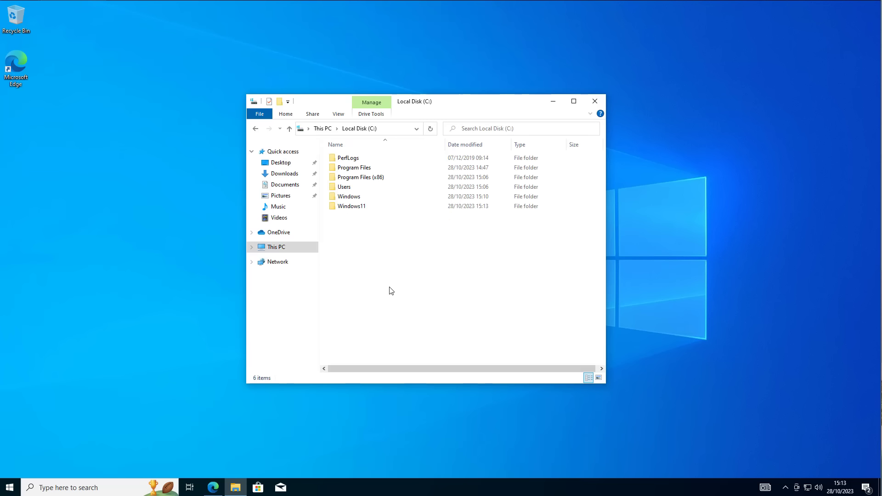
double_click(357, 209)
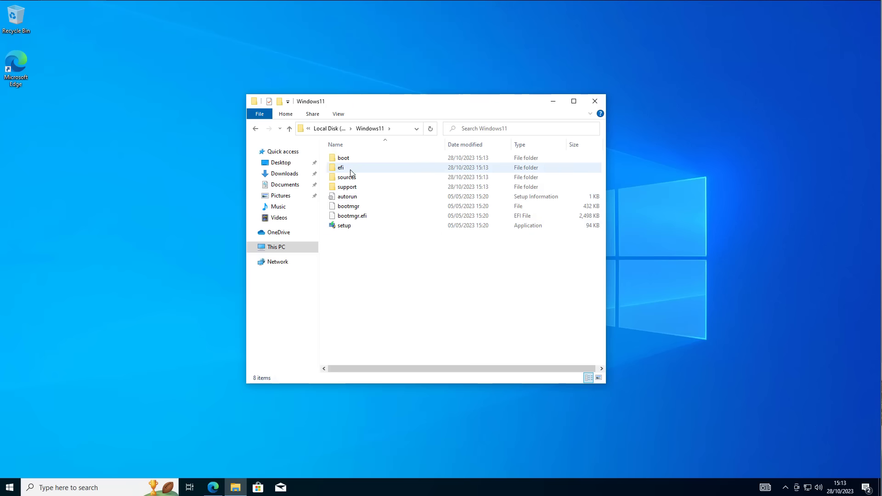
left_click(593, 101)
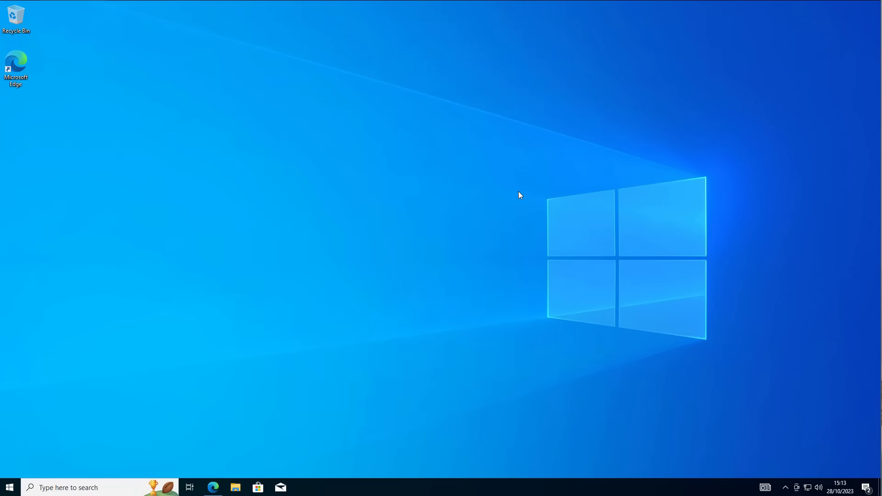
- Launch Command Prompt as administrator by searching cmd, approving the UAC prompt
left_click(55, 488)
type("cmd")
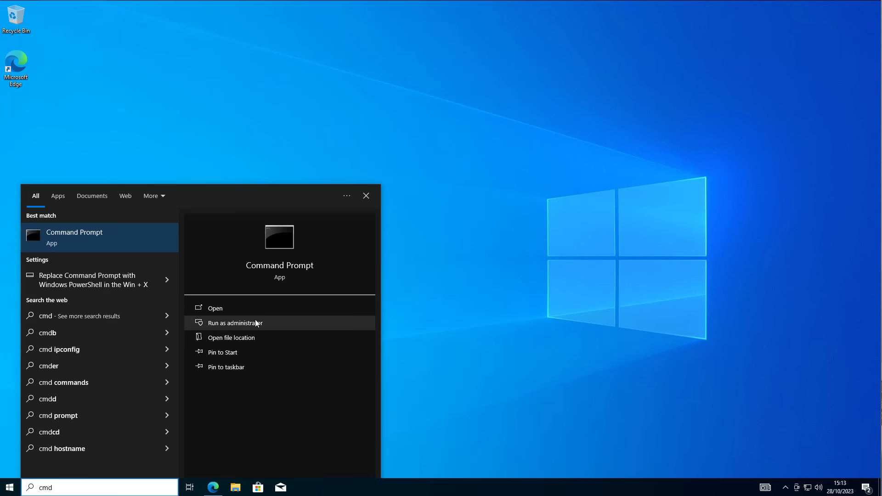
left_click(252, 322)
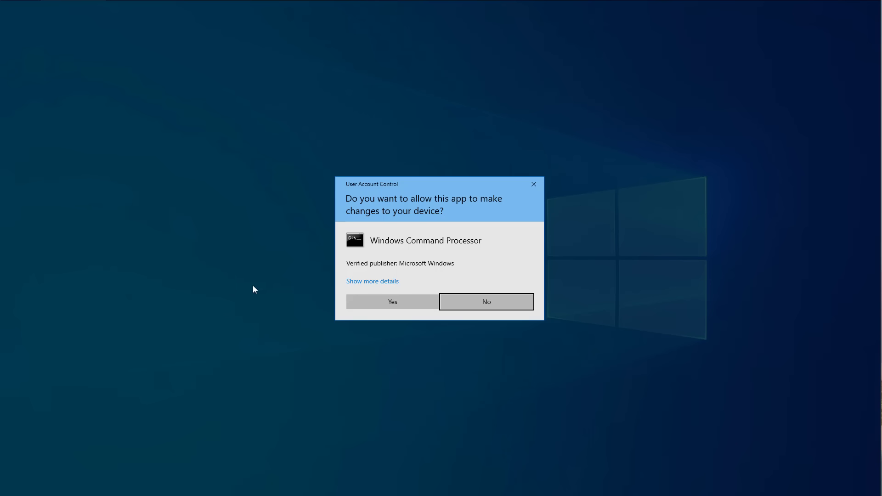
left_click(393, 302)
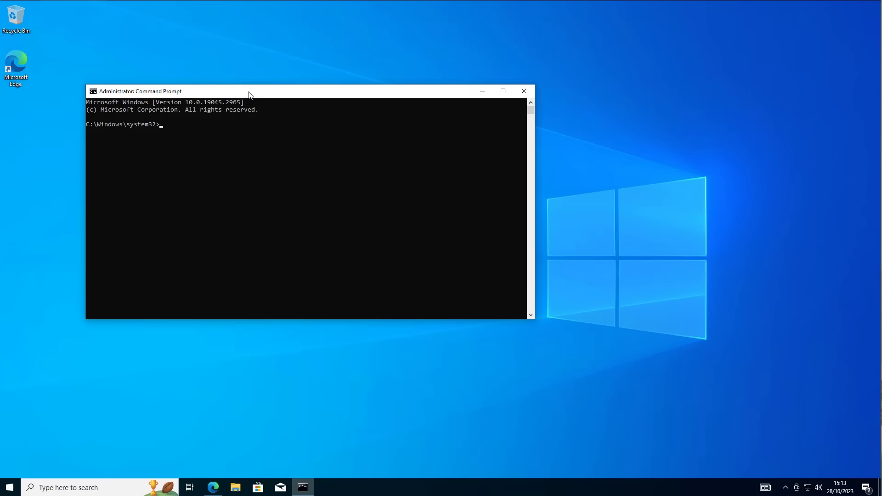
- Run c:\Windows11\setup.exe /product server in the centred Command Prompt window
left_click_drag(250, 91, 392, 118)
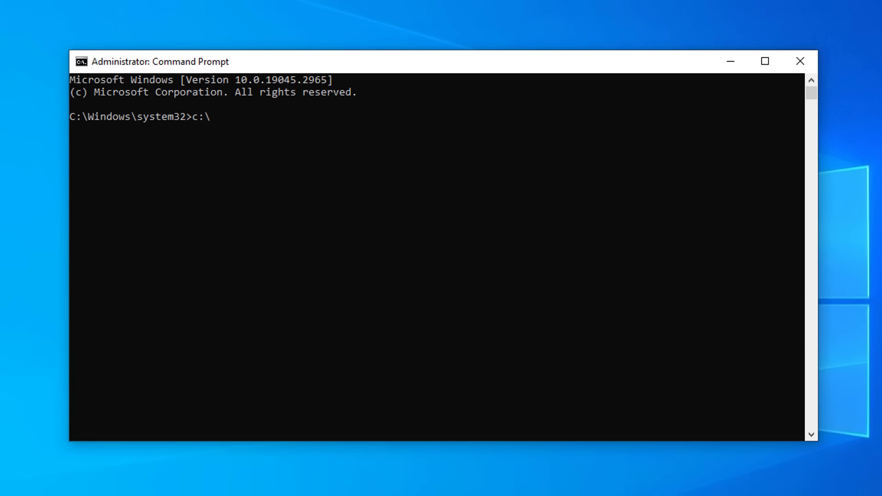
type("c:\\Windows11\\setup.")
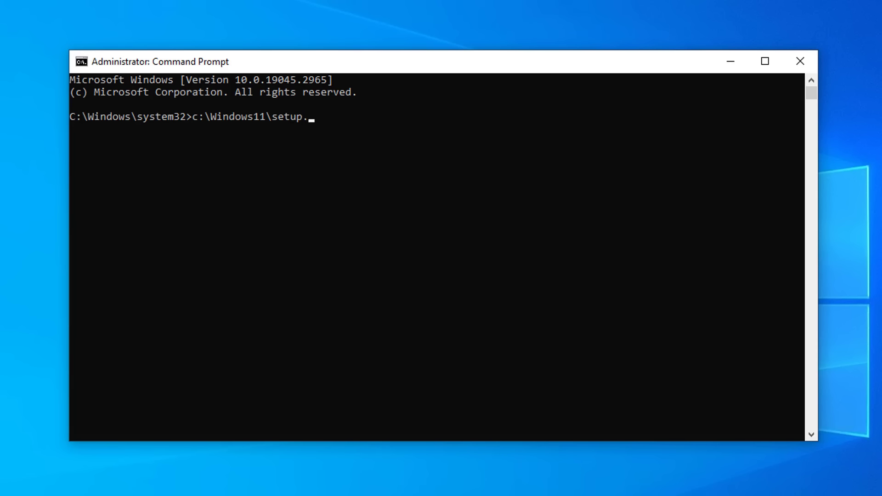
type("exe /product server")
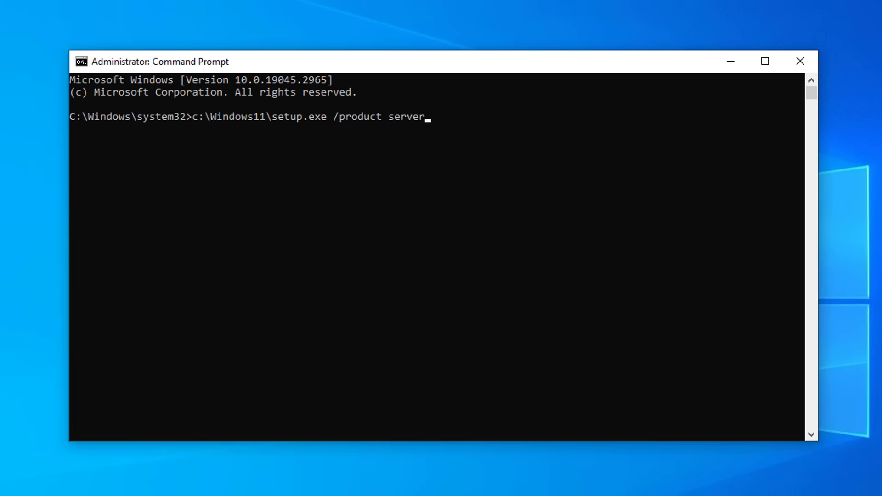
key("Return")
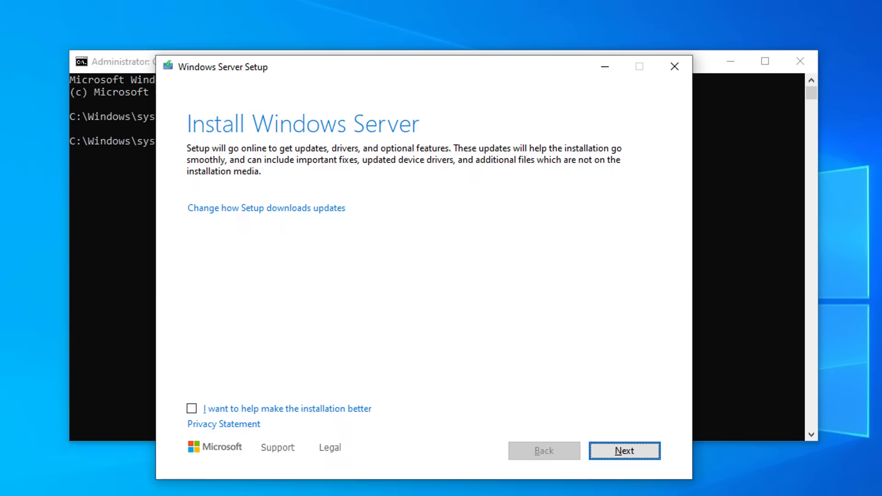
- Minimise Command Prompt and continue past the Install Windows Server page
left_click(731, 62)
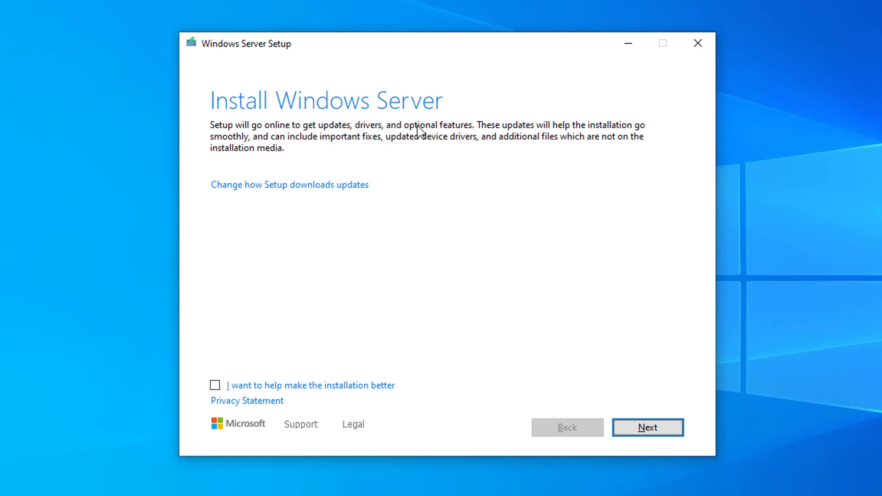
left_click(643, 428)
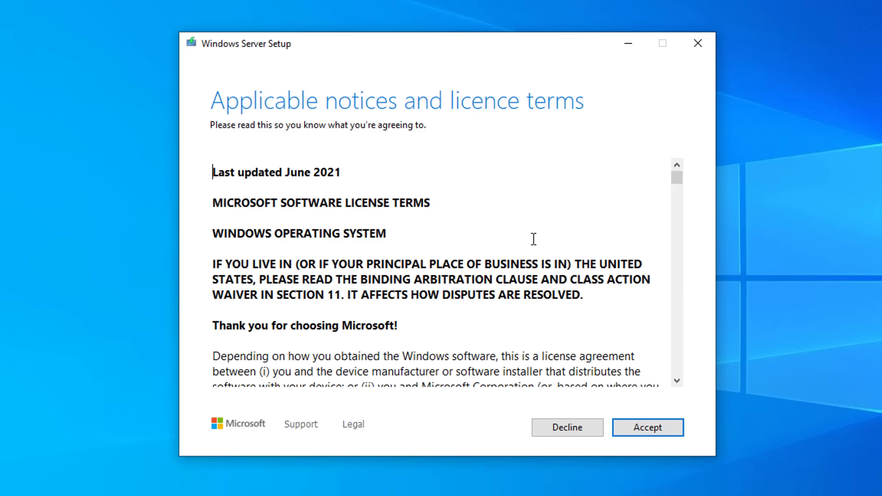
- Scroll through the applicable notices and accept the licence terms
scroll(538, 276, "down", 5)
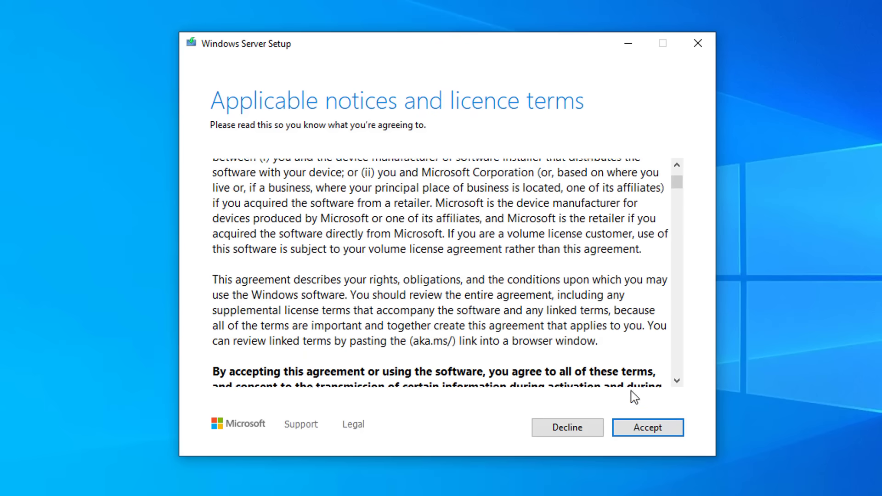
left_click(657, 428)
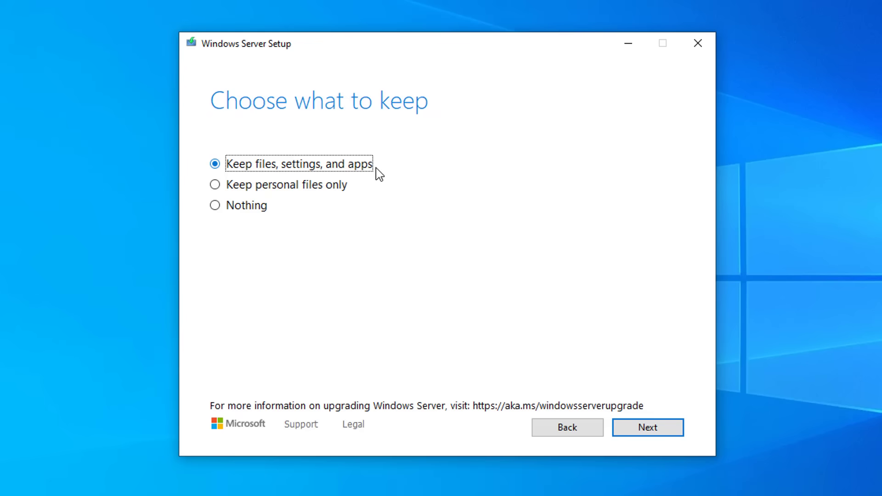
- Keep files, settings, and apps and advance to the Ready to install summary
left_click(282, 192)
left_click(235, 171)
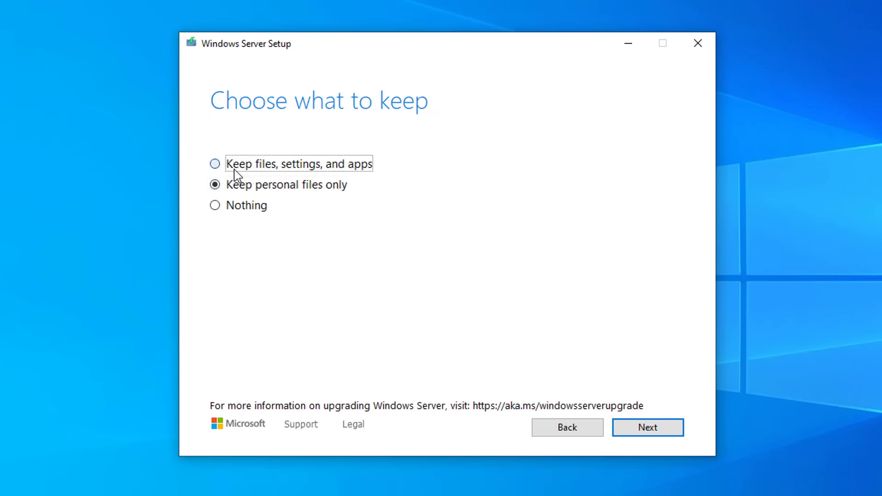
left_click(649, 429)
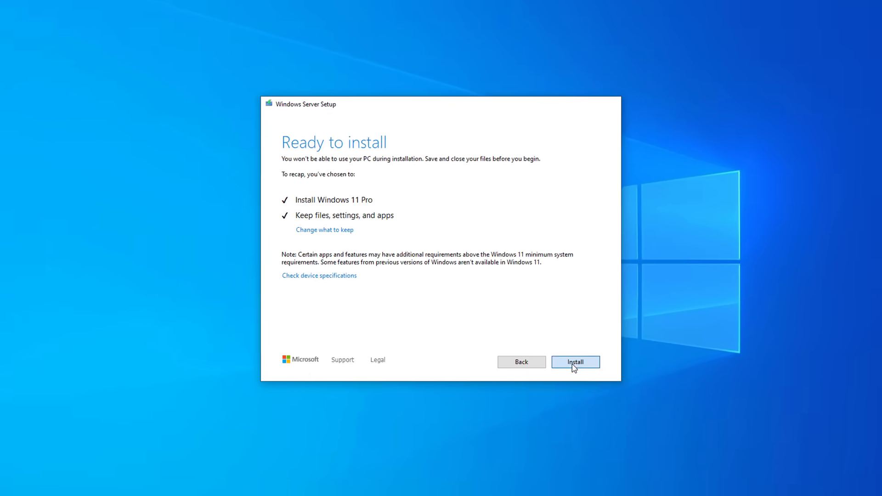
- Start the Windows 11 Pro installation and let the upgrade and restart finish
left_click(574, 363)
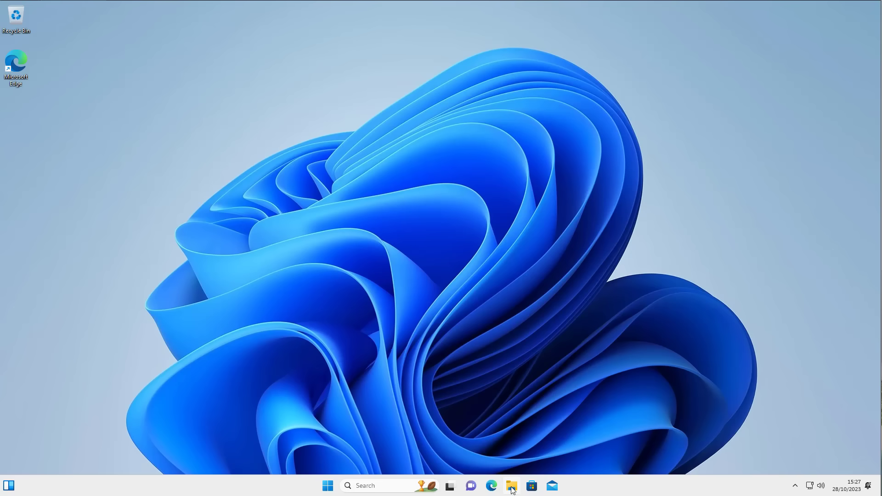
- Open Settings > System > About and confirm Windows 11 Pro 22H2, OS build 22621.1702
left_click(328, 485)
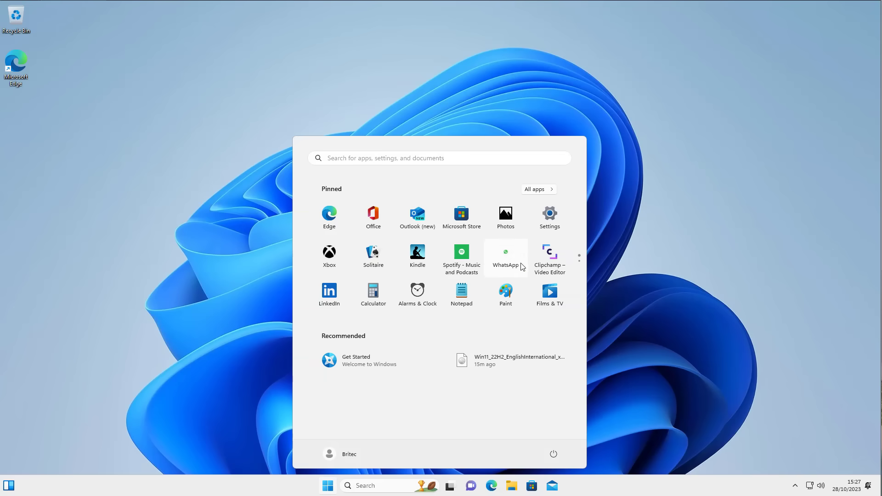
left_click(547, 219)
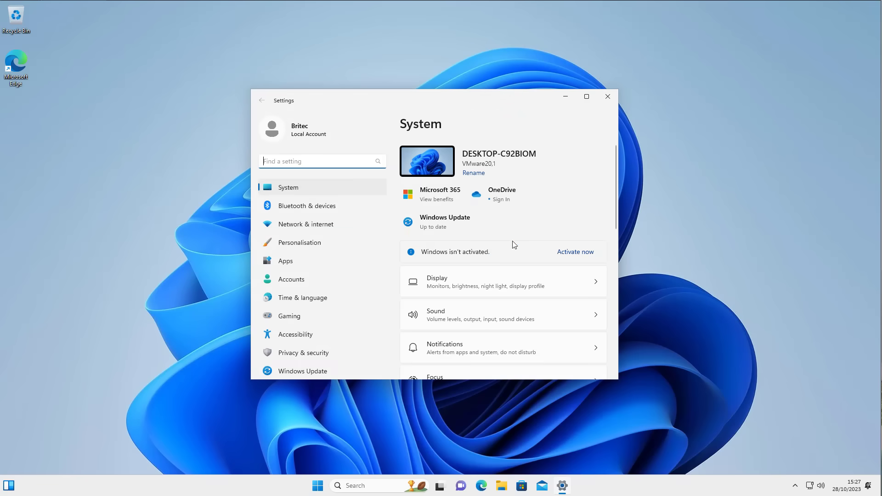
scroll(459, 281, "down", 5)
scroll(459, 297, "down", 3)
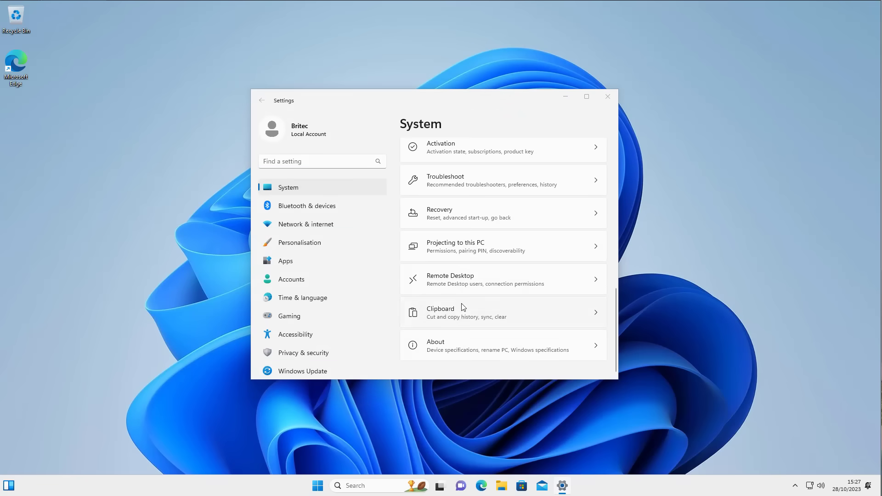
left_click(454, 347)
scroll(500, 300, "down", 8)
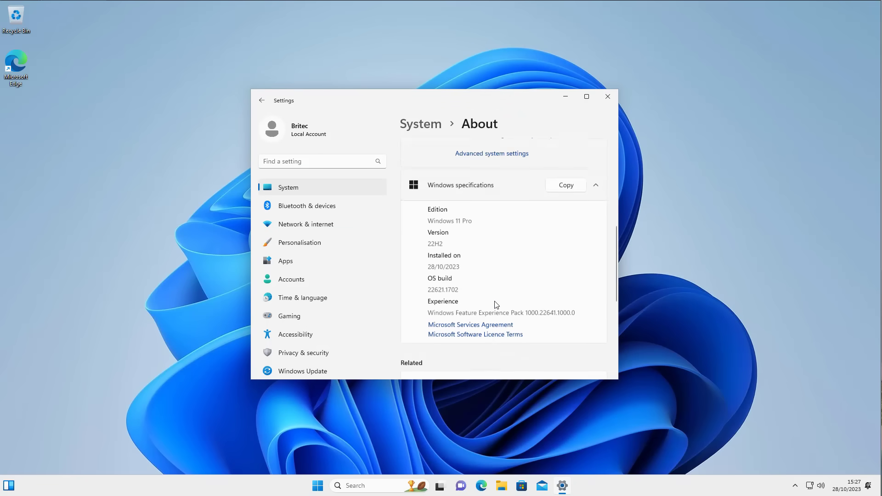
scroll(494, 301, "up", 3)
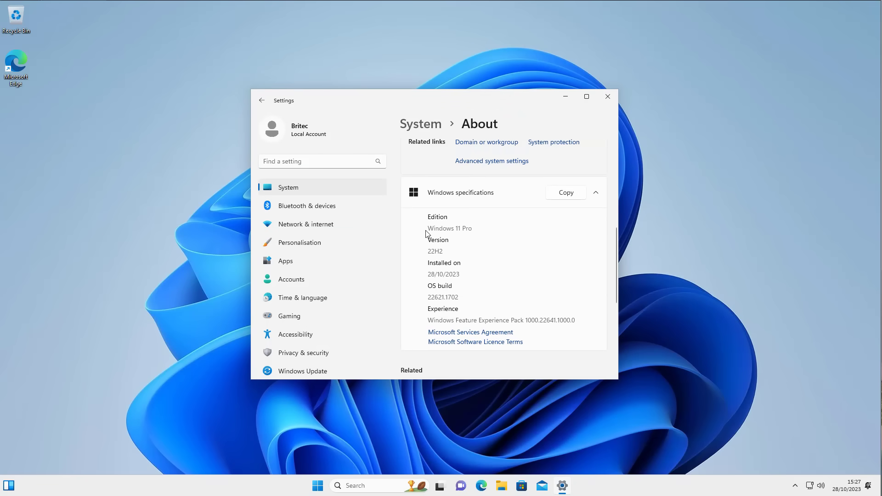
left_click_drag(476, 230, 424, 235)
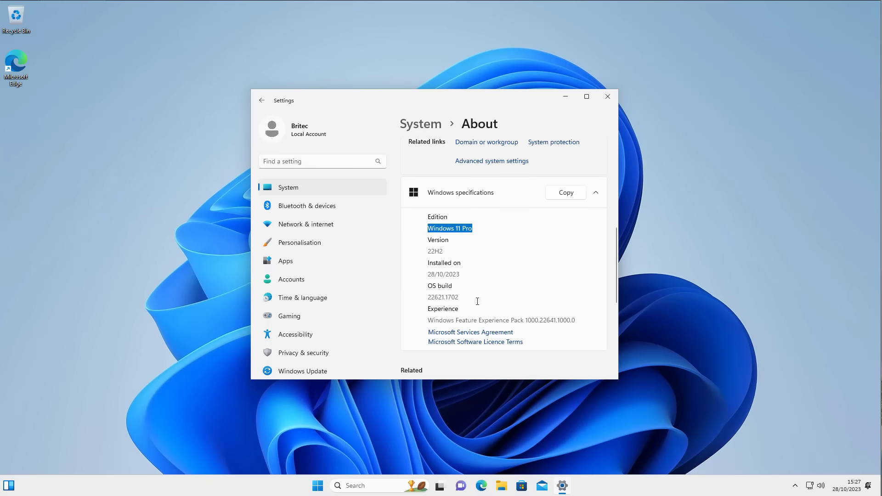